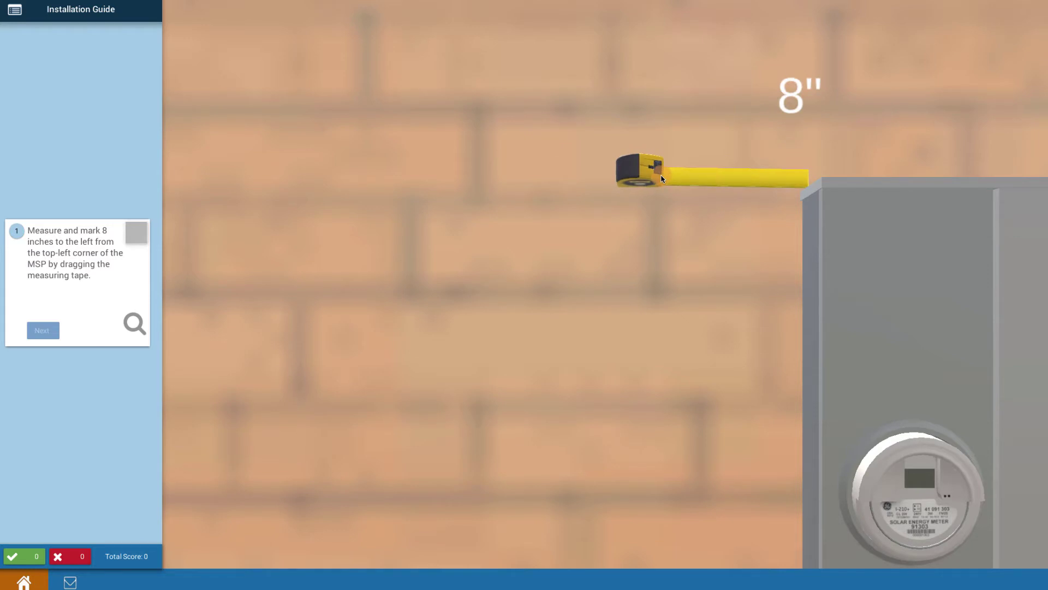
Drag the measuring tape to leave a mark 8 inches left of the meter panel's top-left corner
left_click_drag(662, 179, 661, 179)
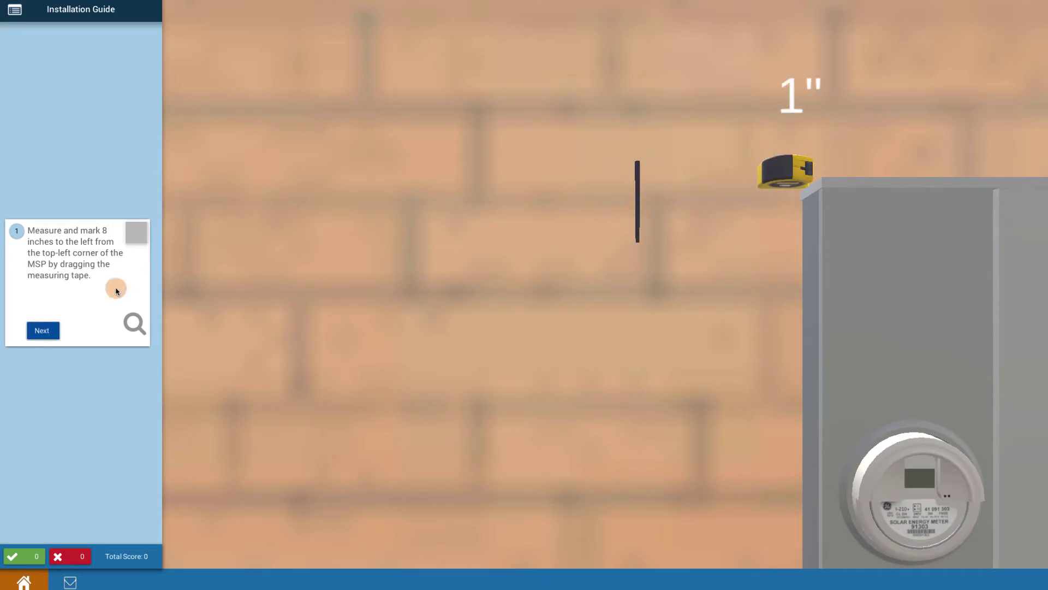
Finish step 1 and place the AC disconnect on the wall left of the meter
left_click(45, 330)
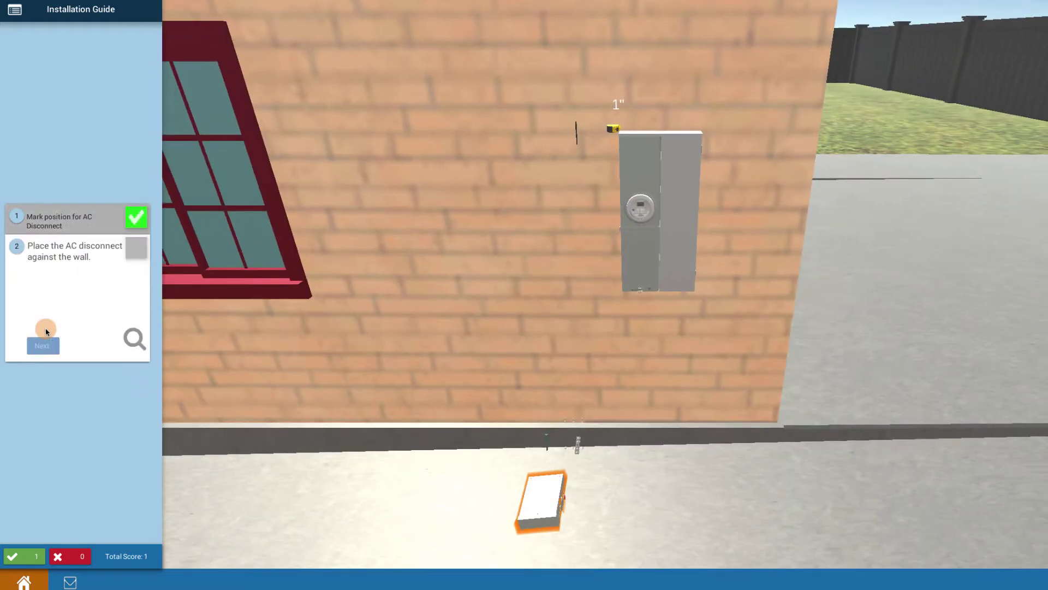
left_click(95, 260)
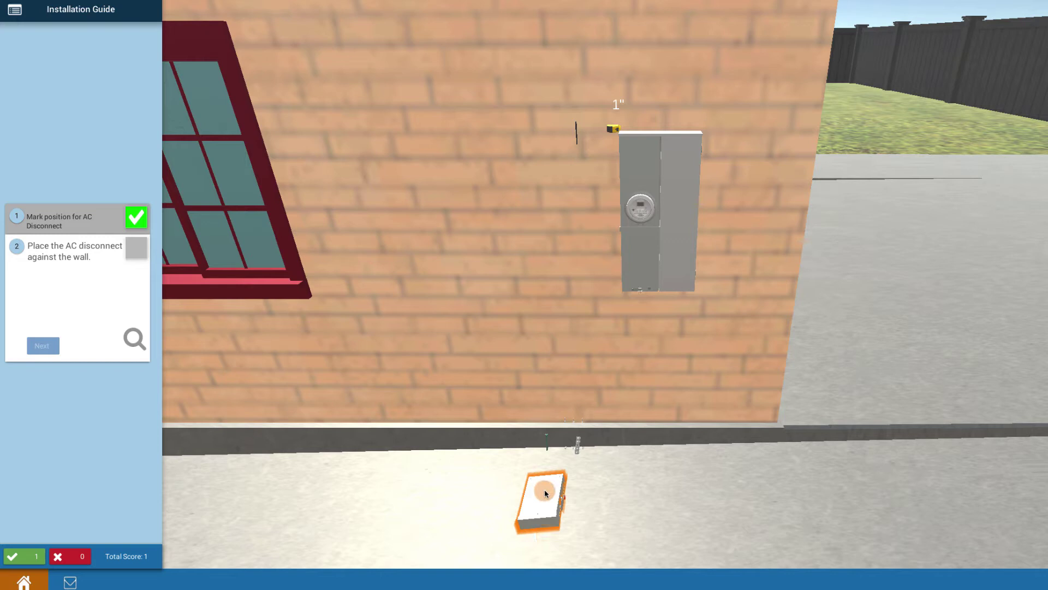
left_click_drag(545, 493, 567, 228)
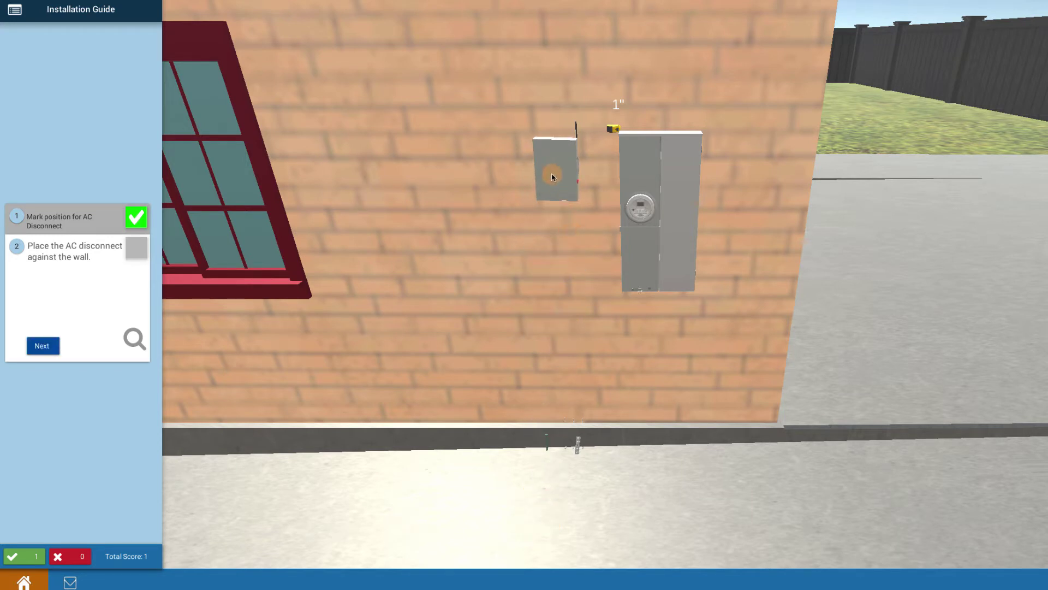
left_click(43, 345)
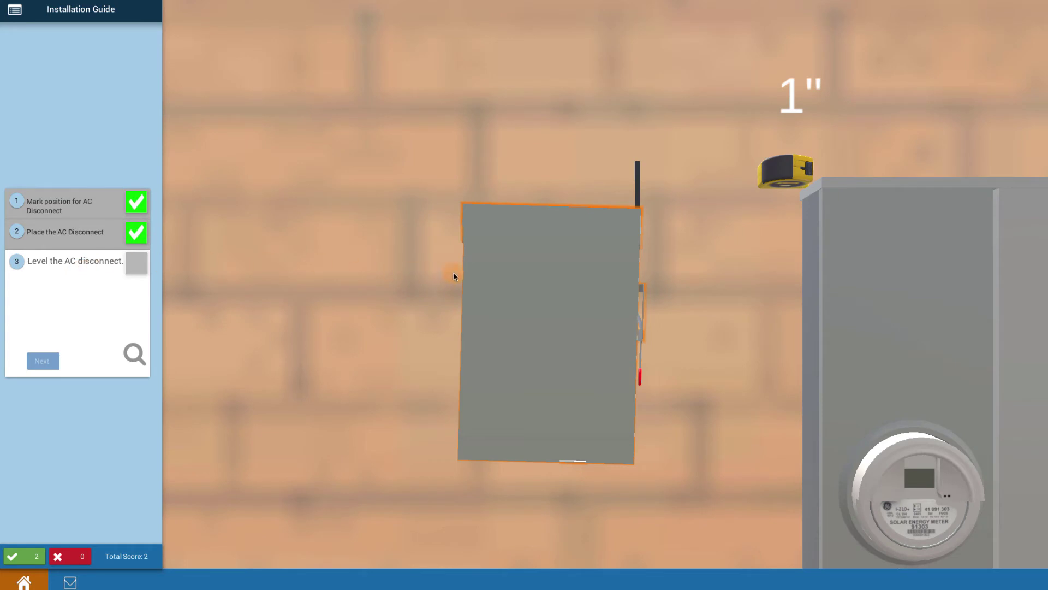
Level the tilted disconnect box and confirm its open cover, checking off steps 3 and 4
left_click(546, 295)
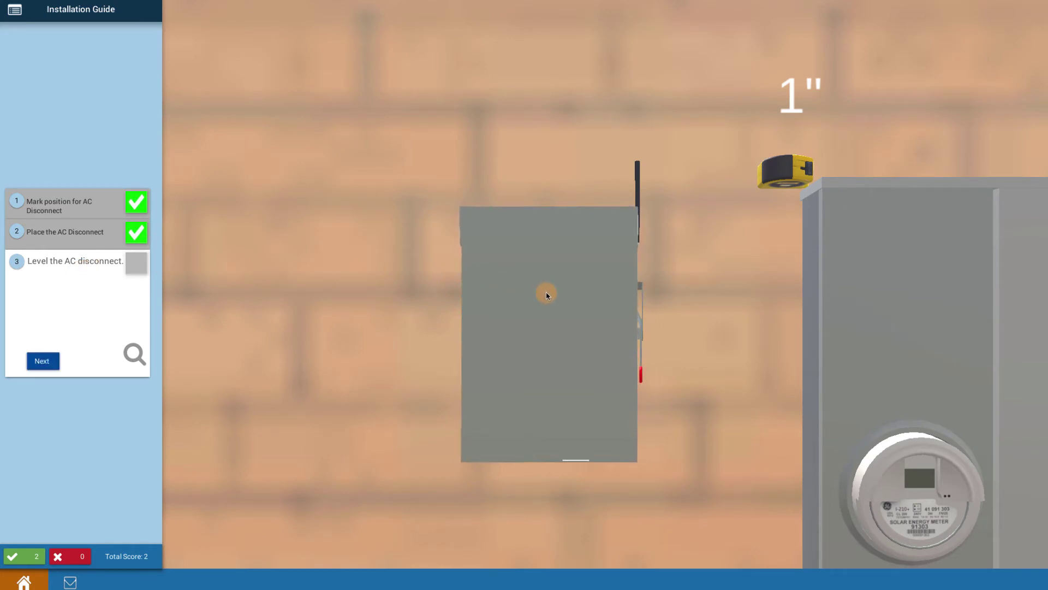
left_click(43, 361)
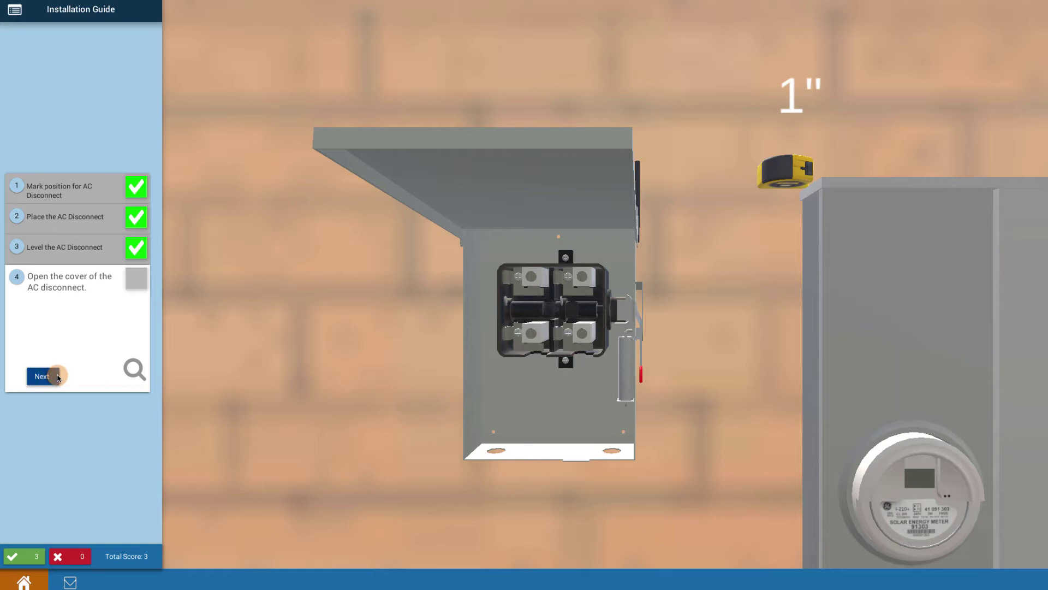
left_click(43, 376)
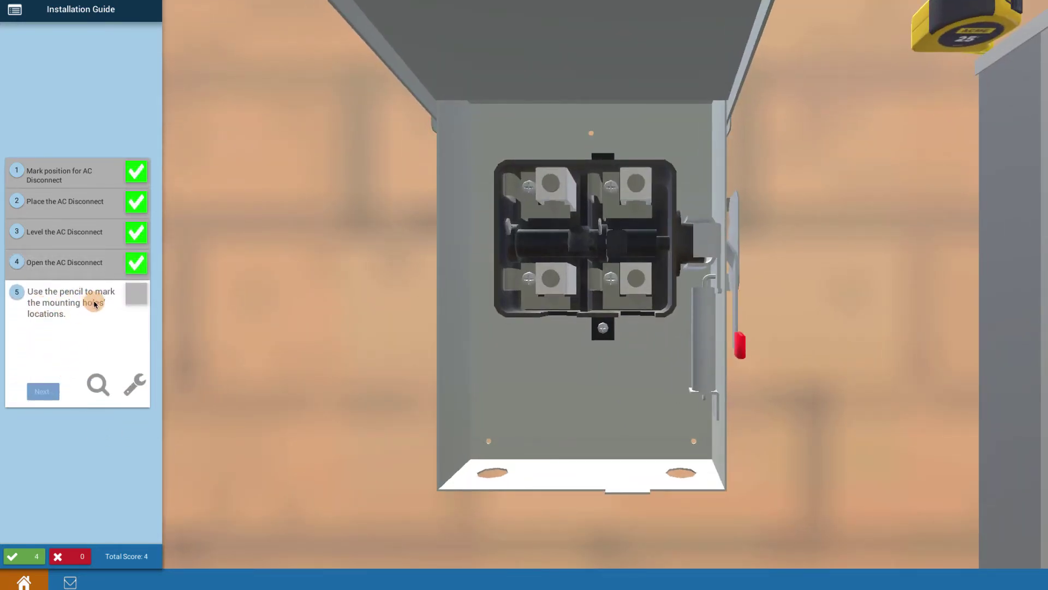
Pencil-mark the lower-left, top and lower-right mounting holes on the wall and confirm step 5
left_click(134, 390)
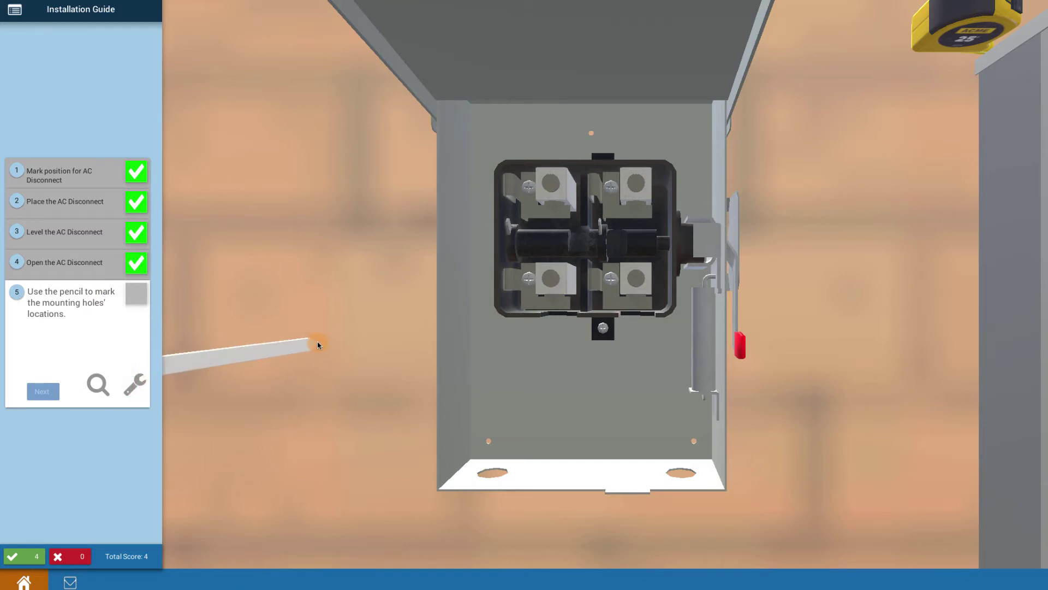
left_click(488, 441)
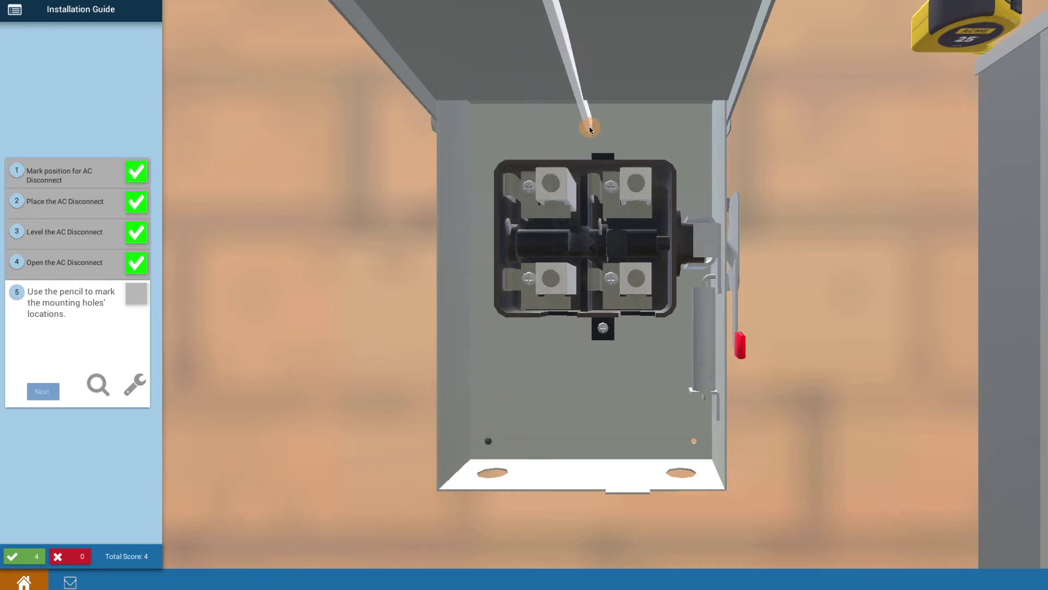
left_click(590, 131)
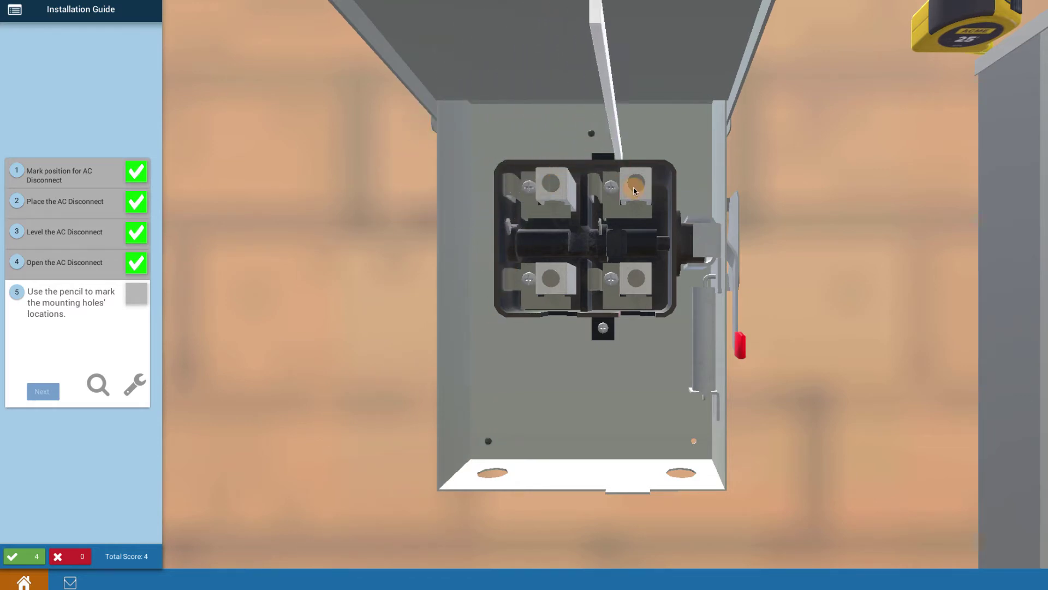
left_click(695, 443)
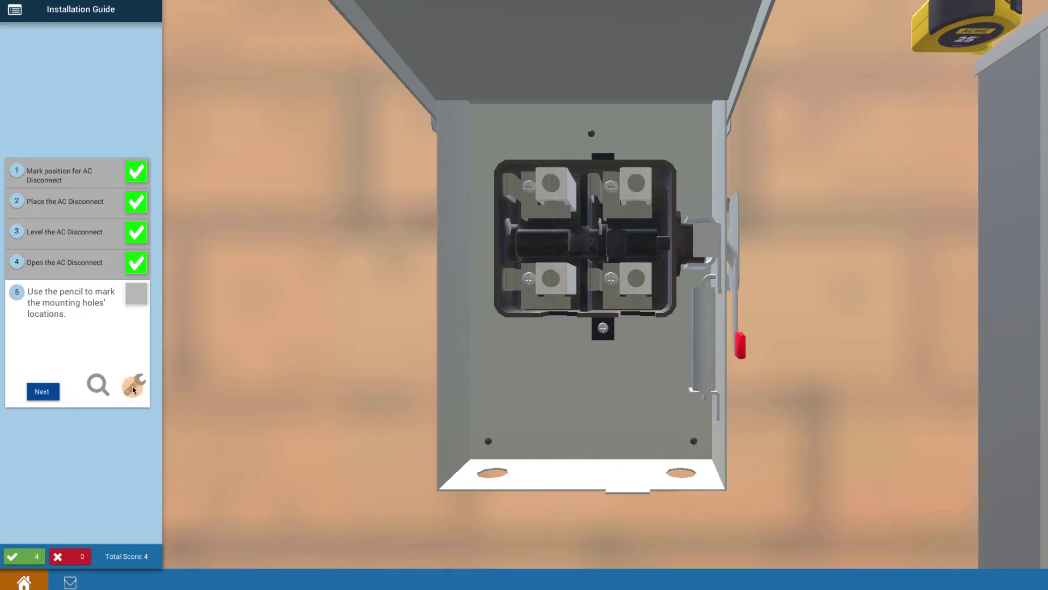
left_click(44, 391)
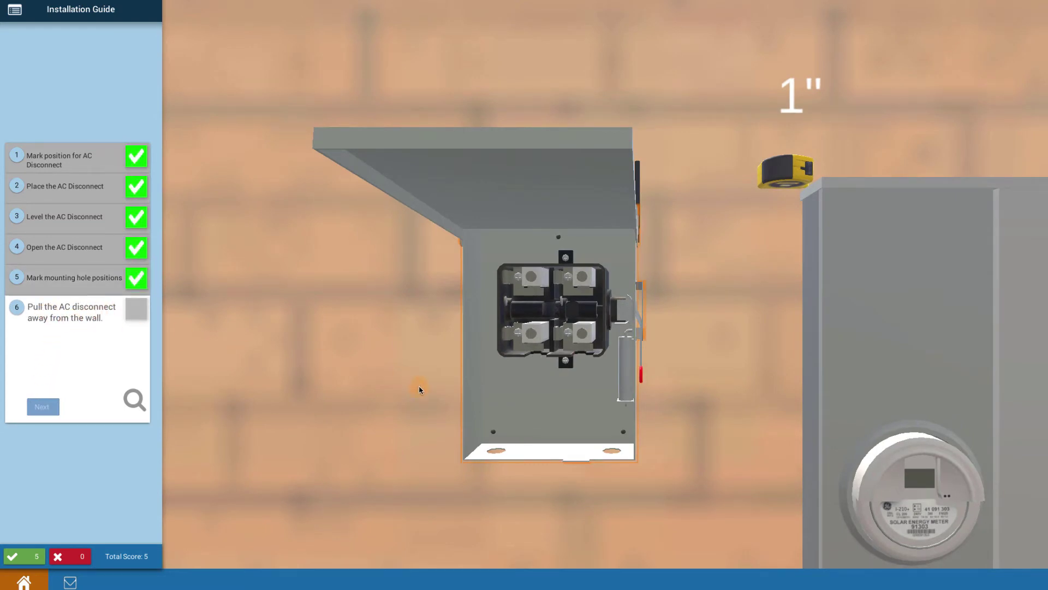
Pull the disconnect box off the wall and check off step 6
left_click(515, 381)
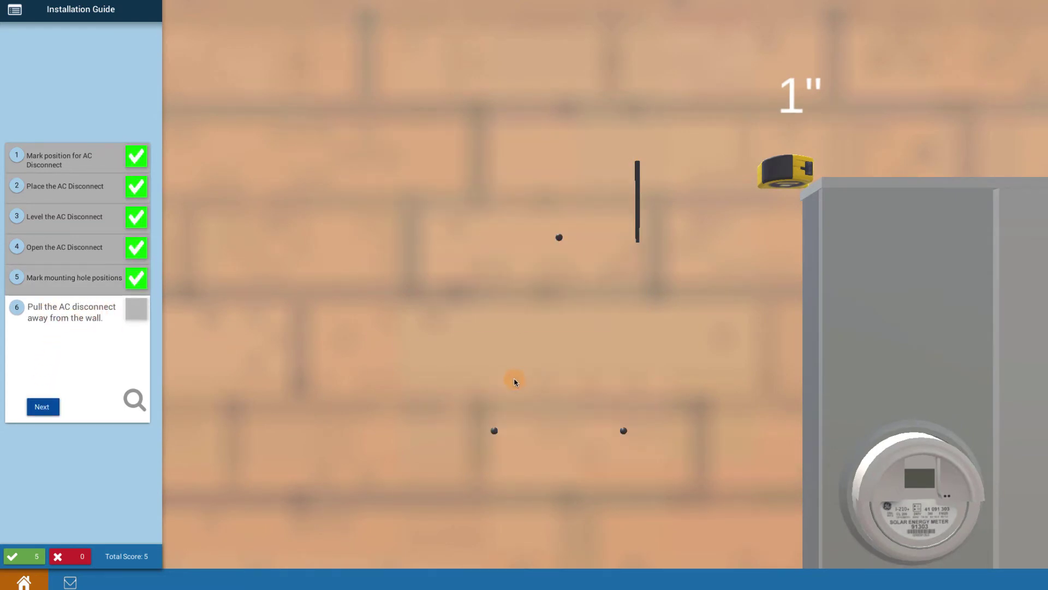
left_click(45, 408)
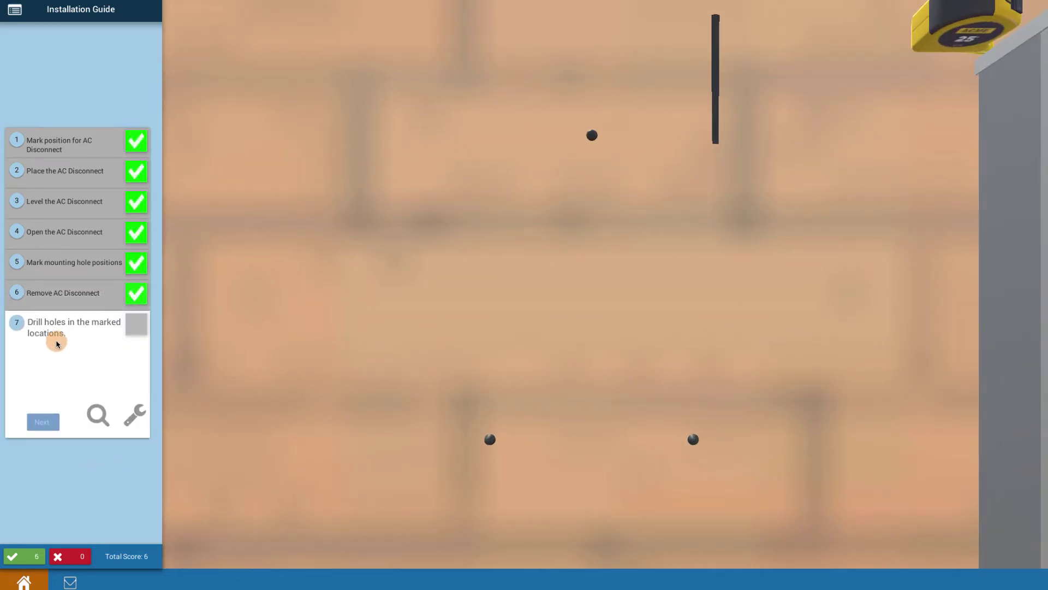
left_click(94, 327)
Drill the top, lower-left and lower-right marked holes, then check off step 7
left_click(134, 415)
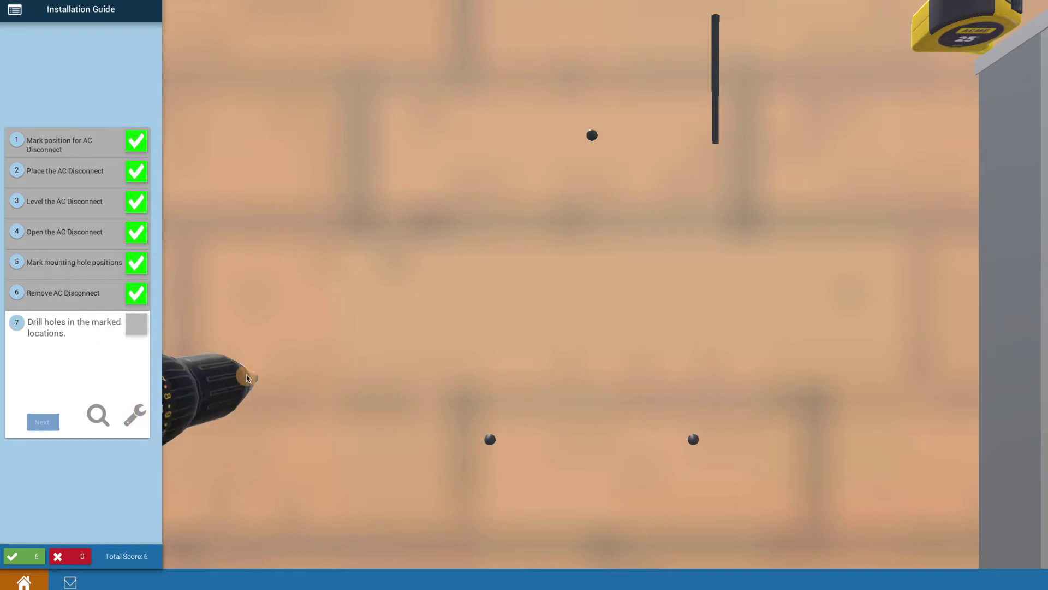
left_click(332, 318)
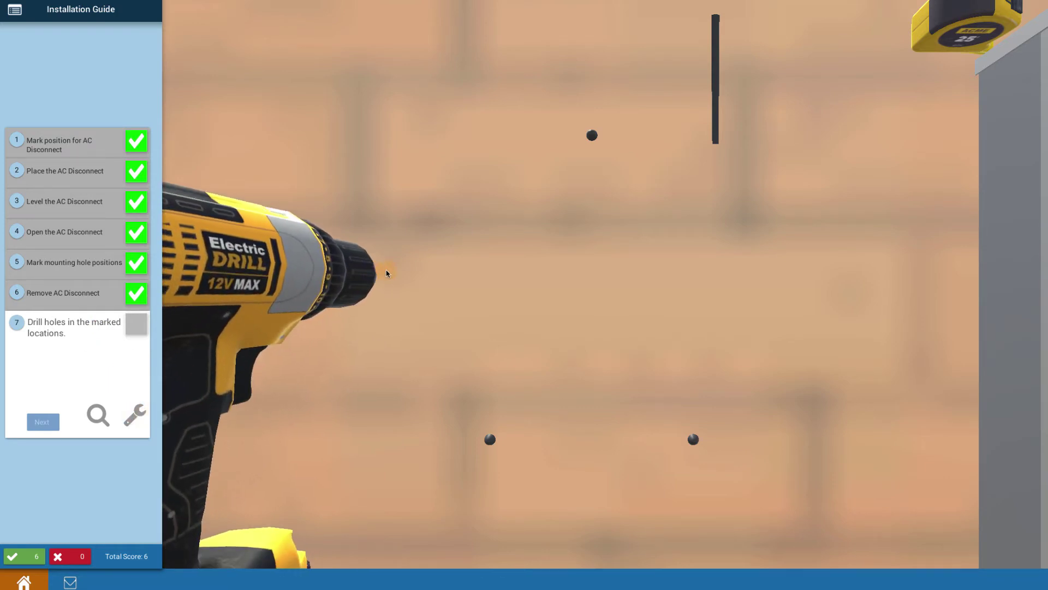
left_click(583, 146)
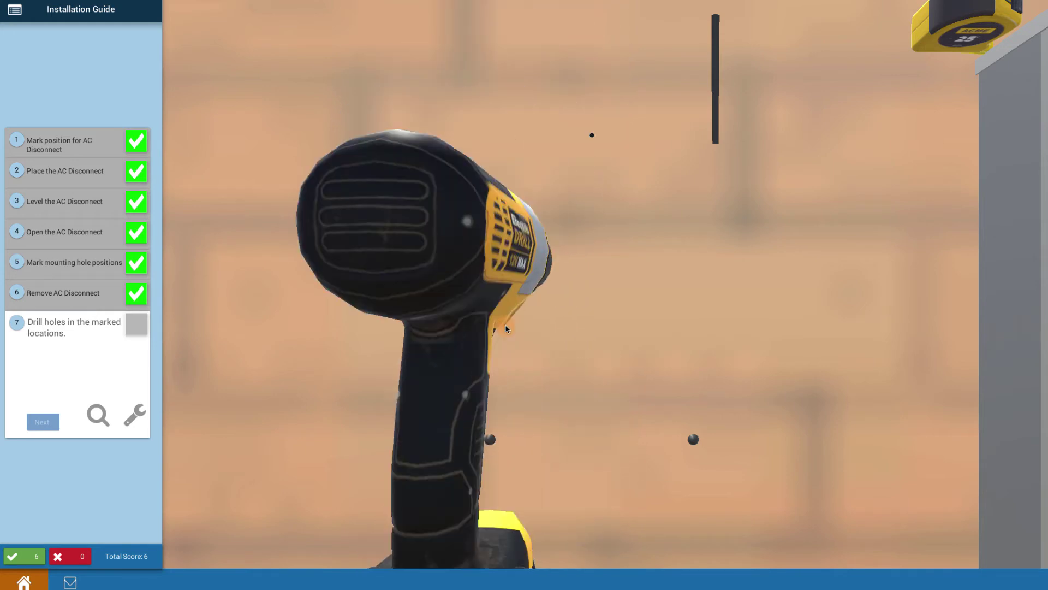
left_click(484, 445)
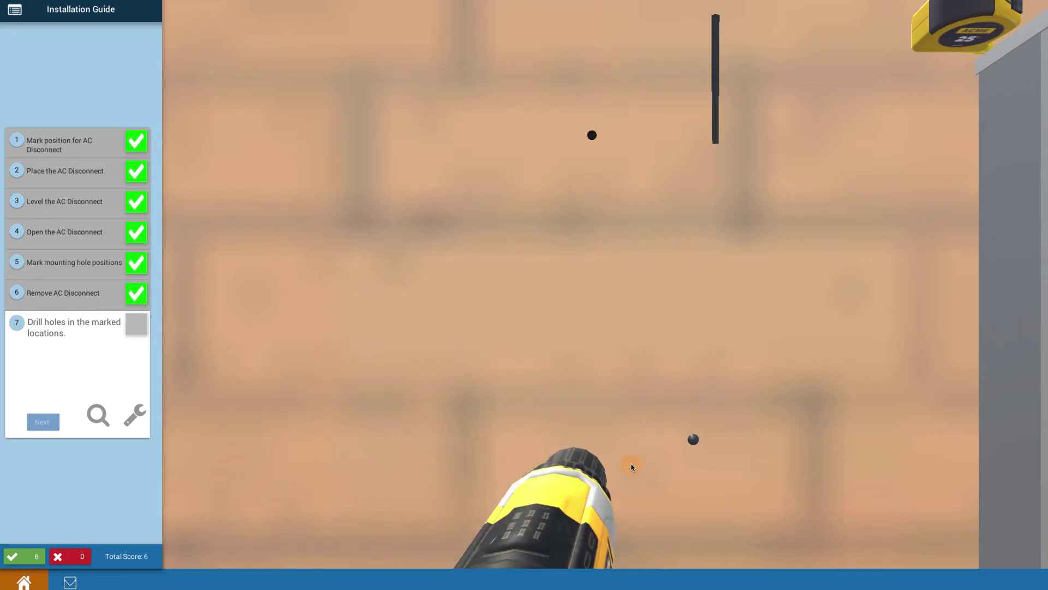
left_click(699, 449)
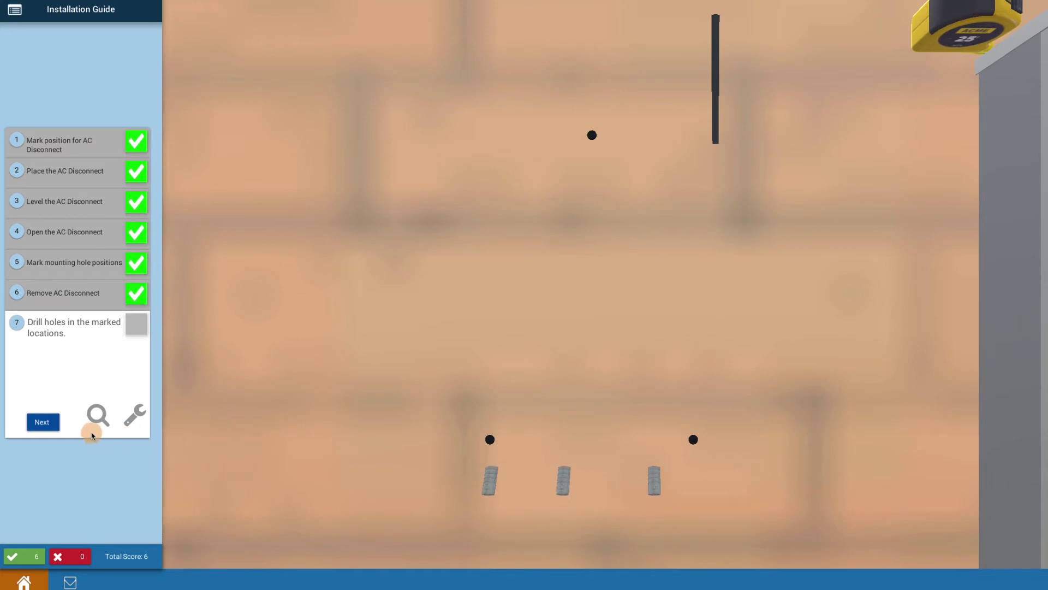
left_click(51, 424)
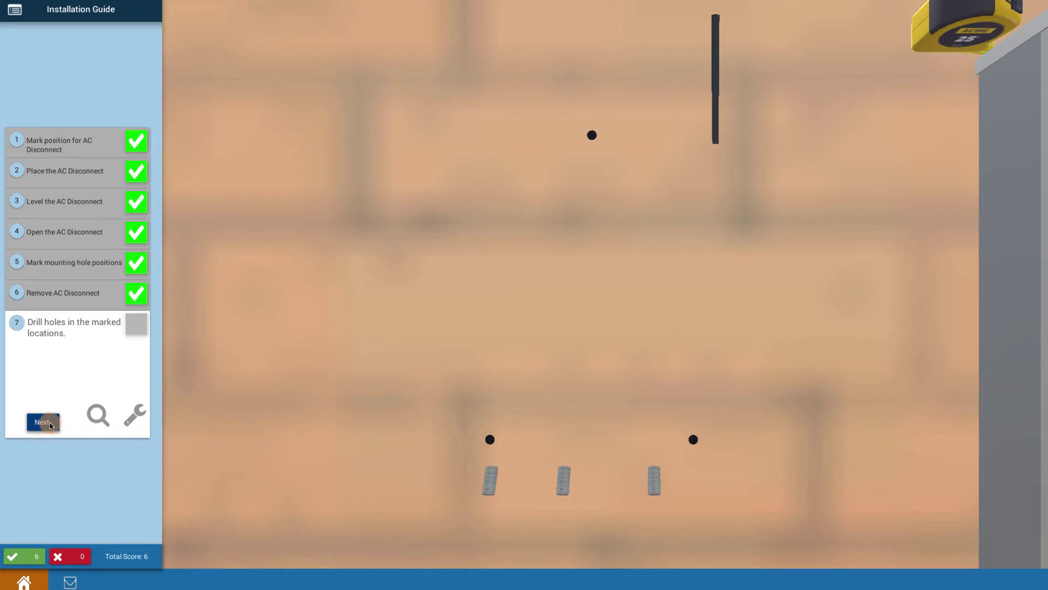
left_click(46, 422)
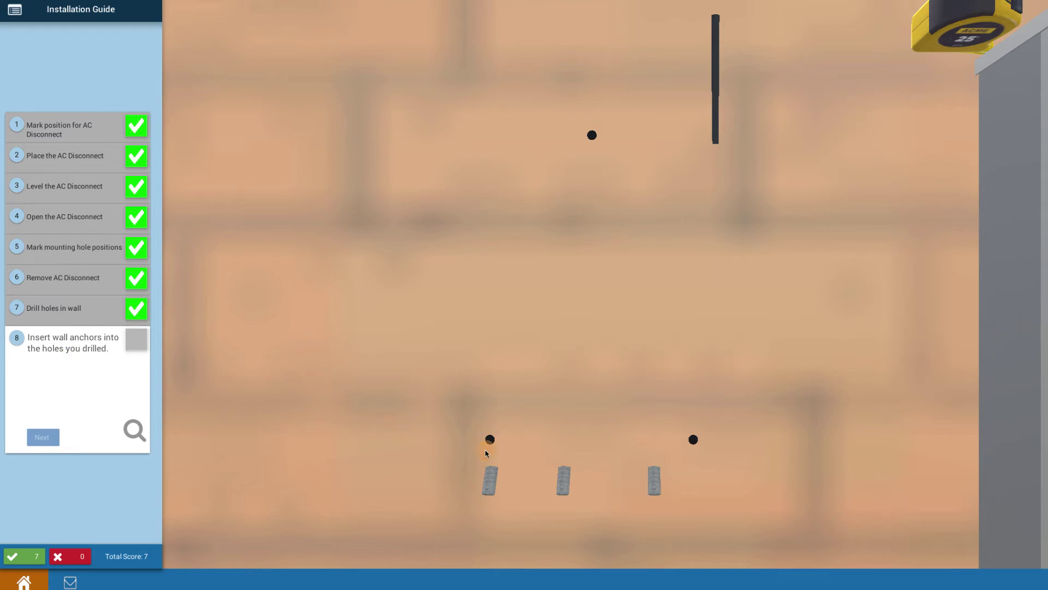
Insert wall anchors into the lower-left, top and lower-right holes and check off step 8
left_click(491, 481)
left_click(562, 481)
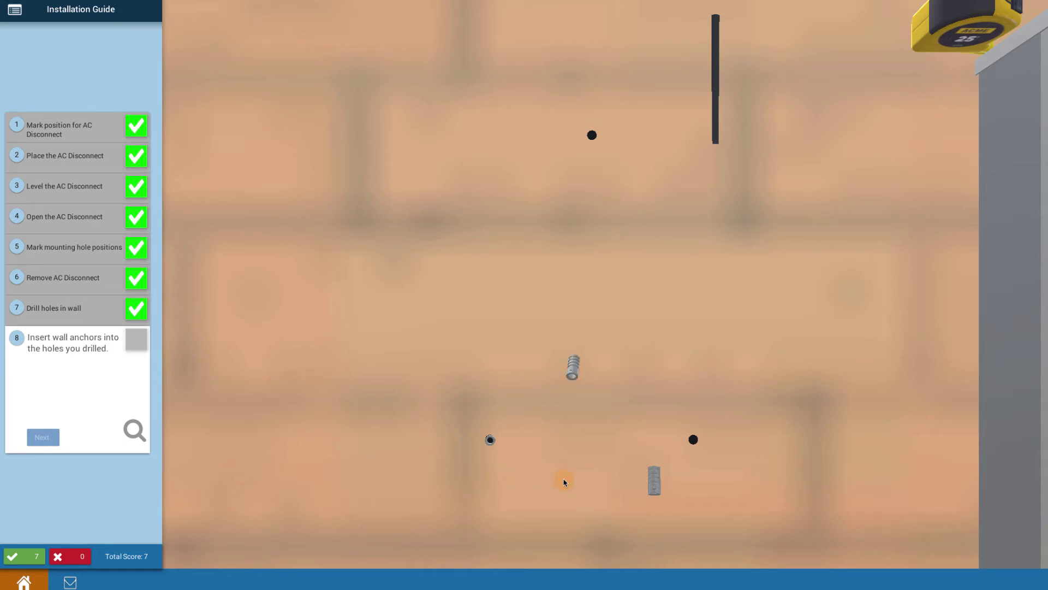
left_click(655, 483)
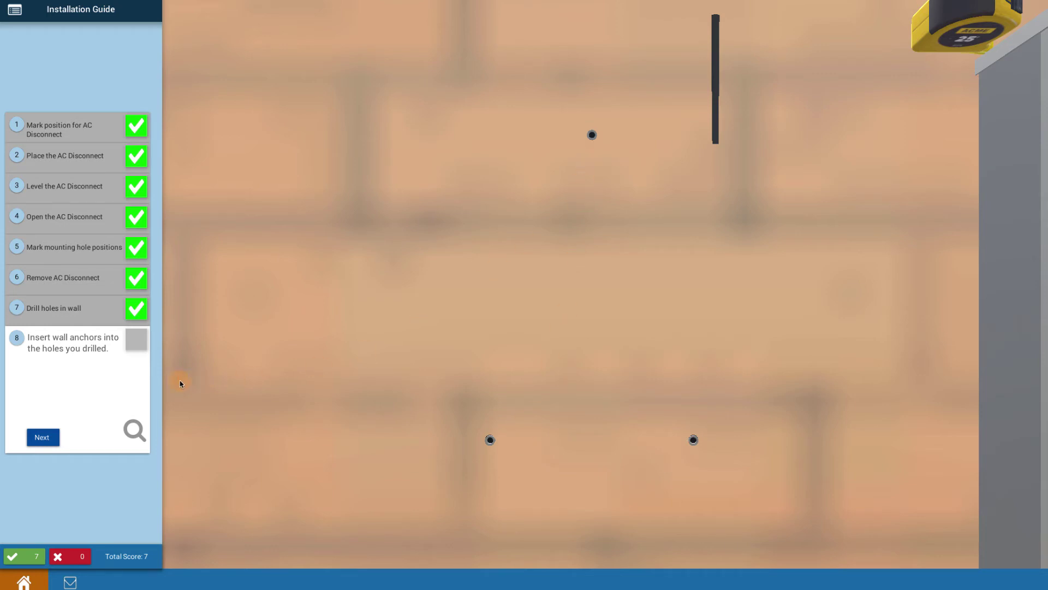
left_click(43, 437)
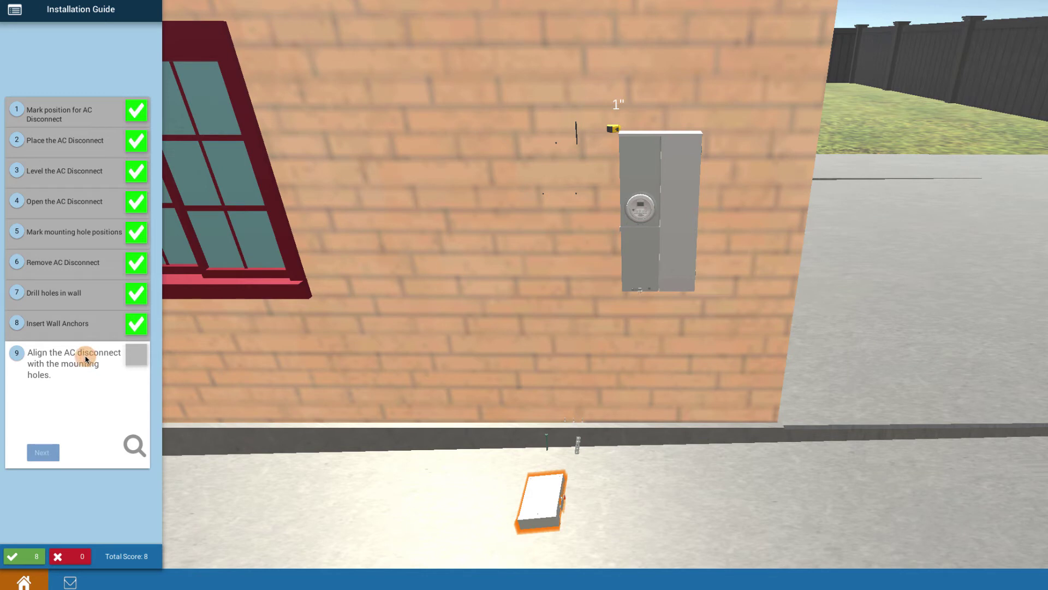
Align the disconnect on the wall, then screw in the left, right and middle bolts, checking off steps 9 and 10
left_click(539, 491)
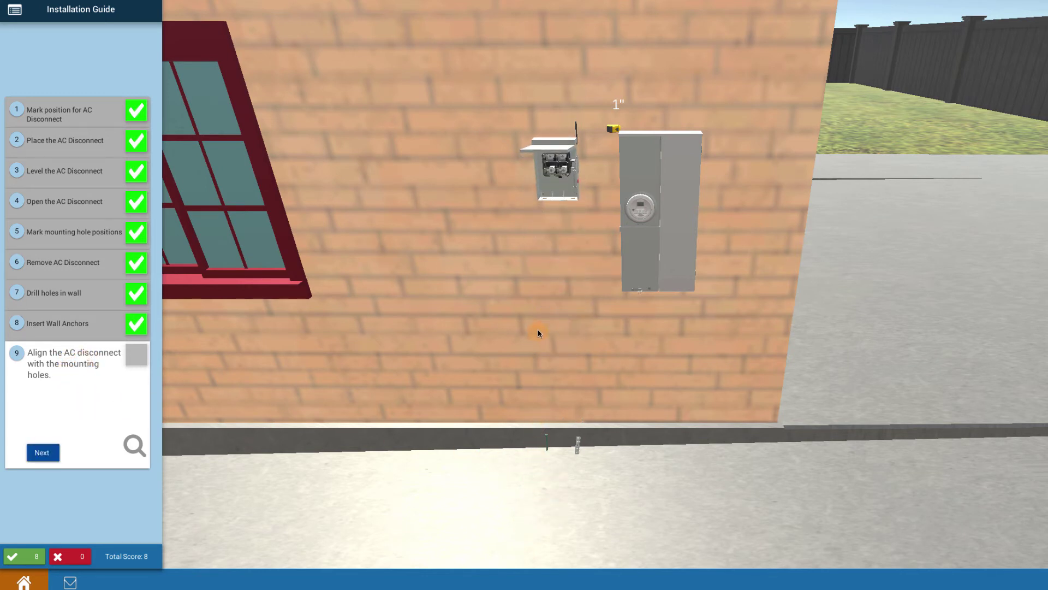
left_click(43, 453)
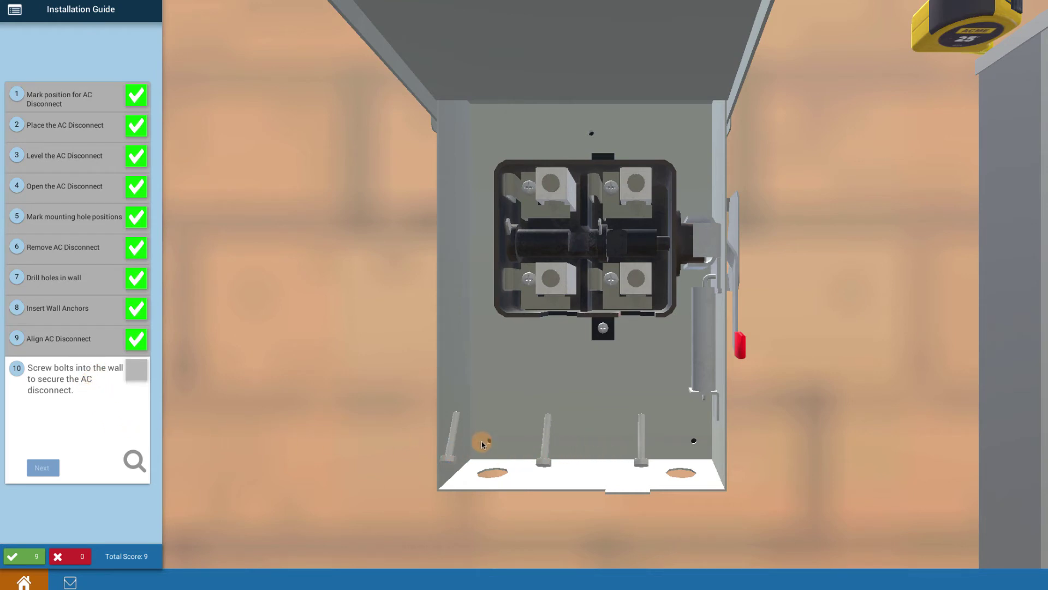
left_click(452, 441)
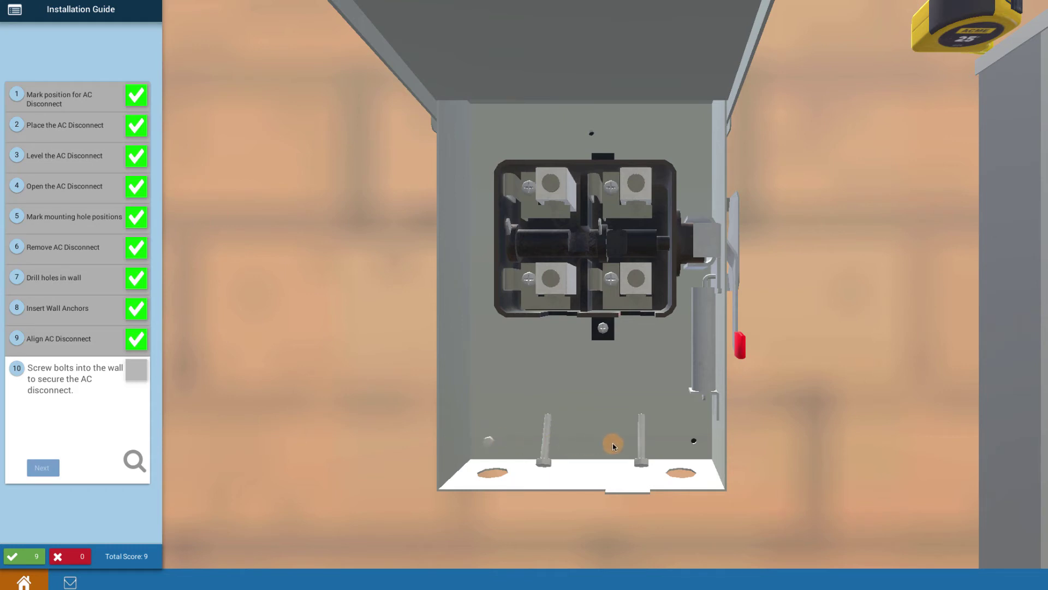
left_click(648, 457)
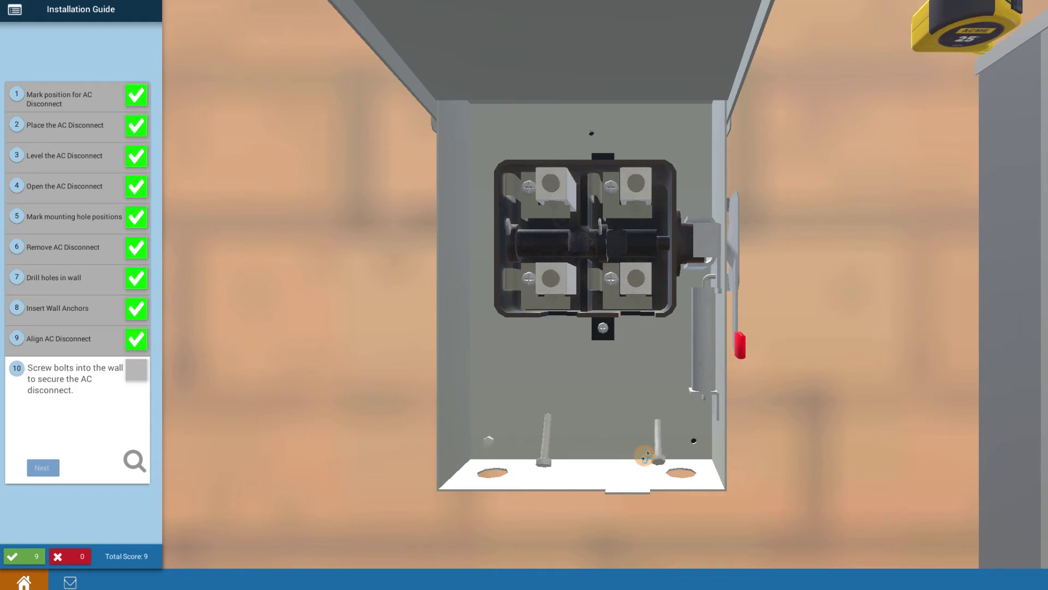
left_click(544, 451)
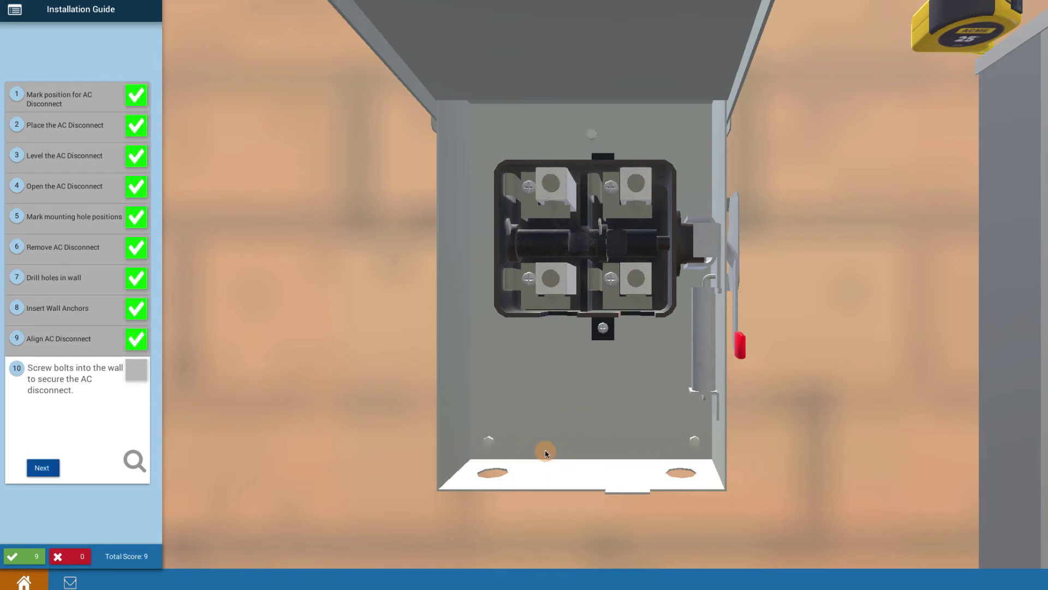
left_click(36, 468)
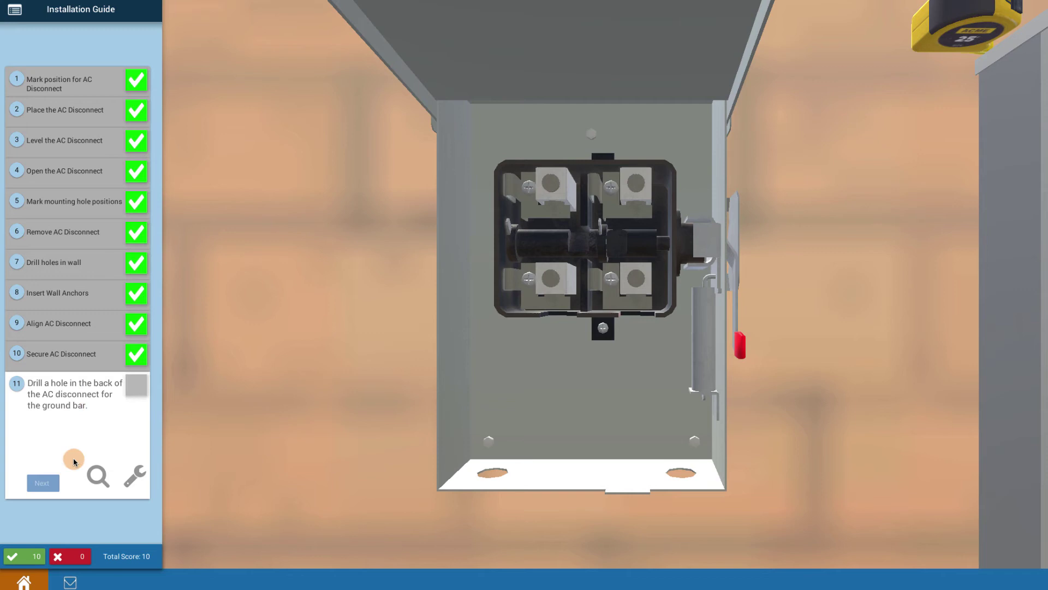
Drill the ground-bar hole at the target in the box's back and check off step 11
left_click(133, 478)
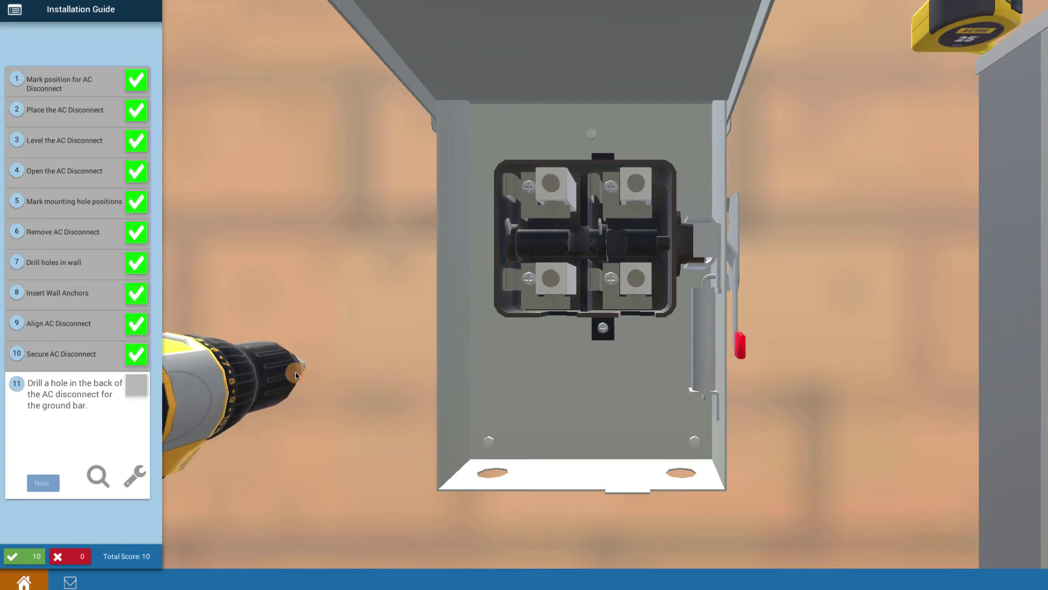
left_click(594, 427)
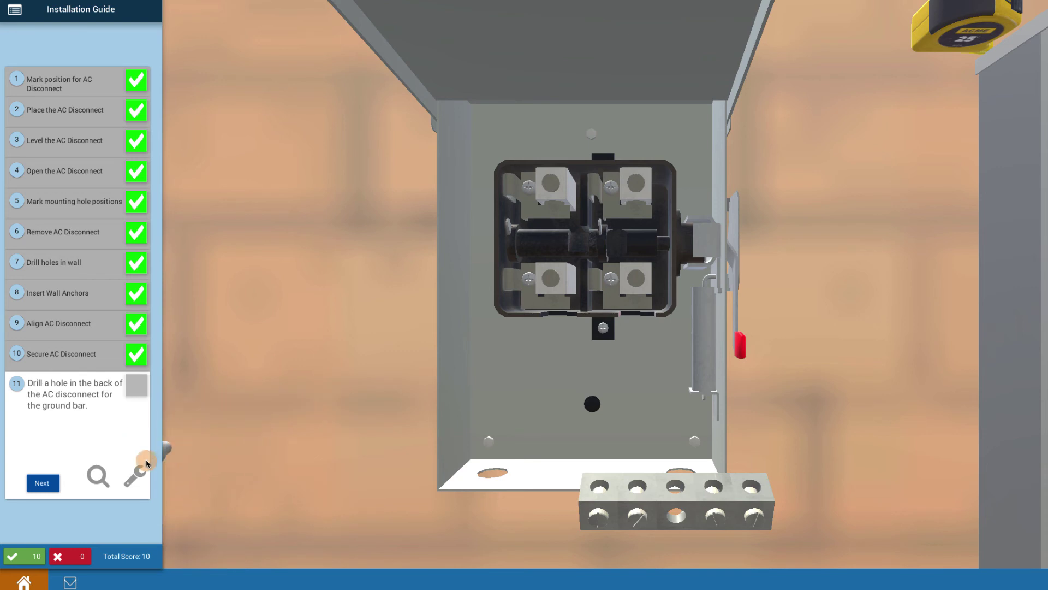
left_click(49, 483)
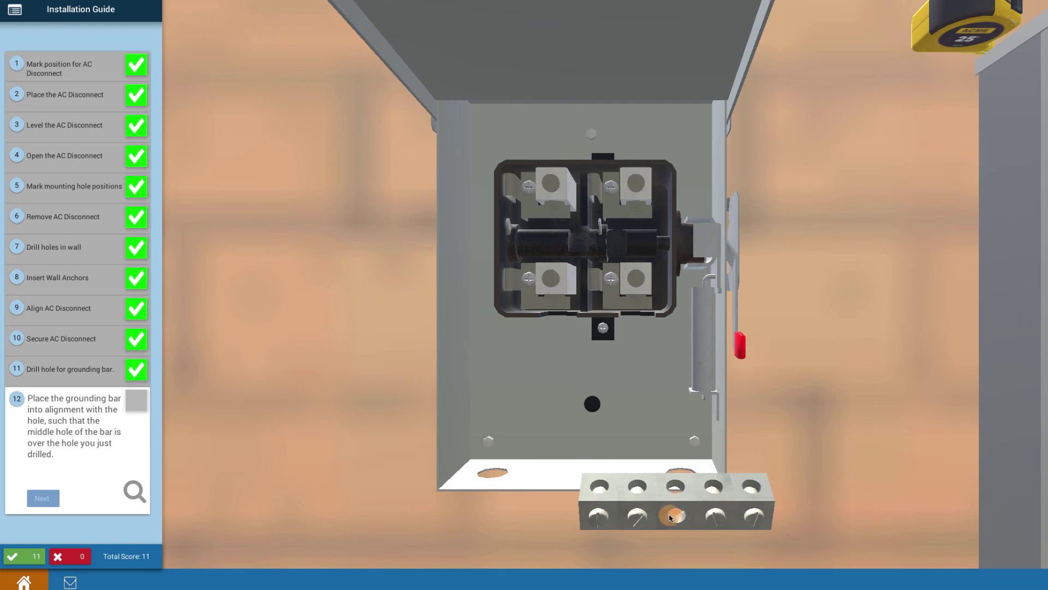
Drag the grounding bar so its middle hole sits over the drilled hole, then confirm the step
left_click_drag(690, 510, 590, 409)
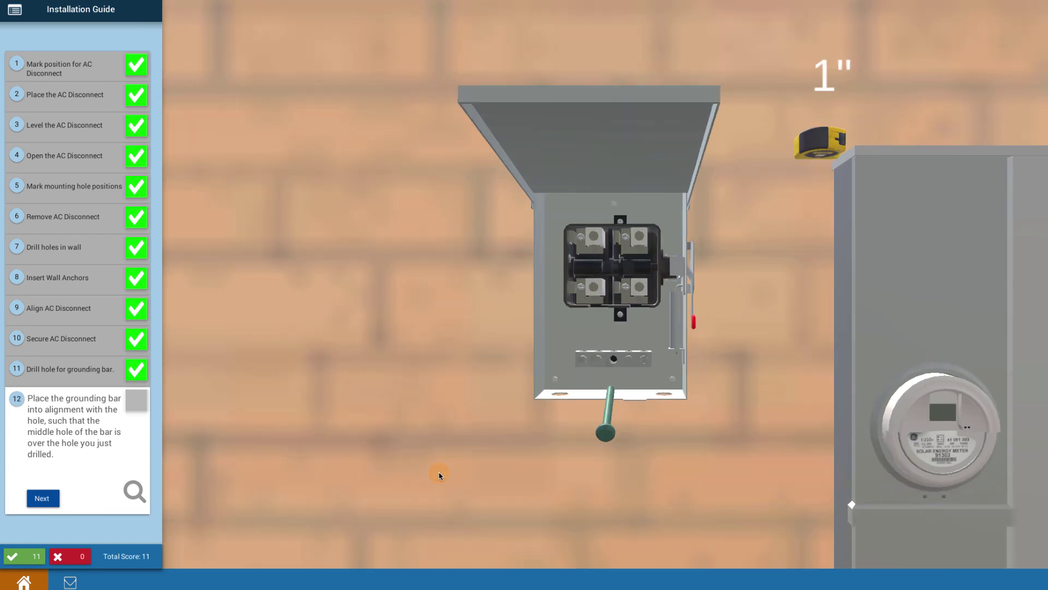
left_click(44, 498)
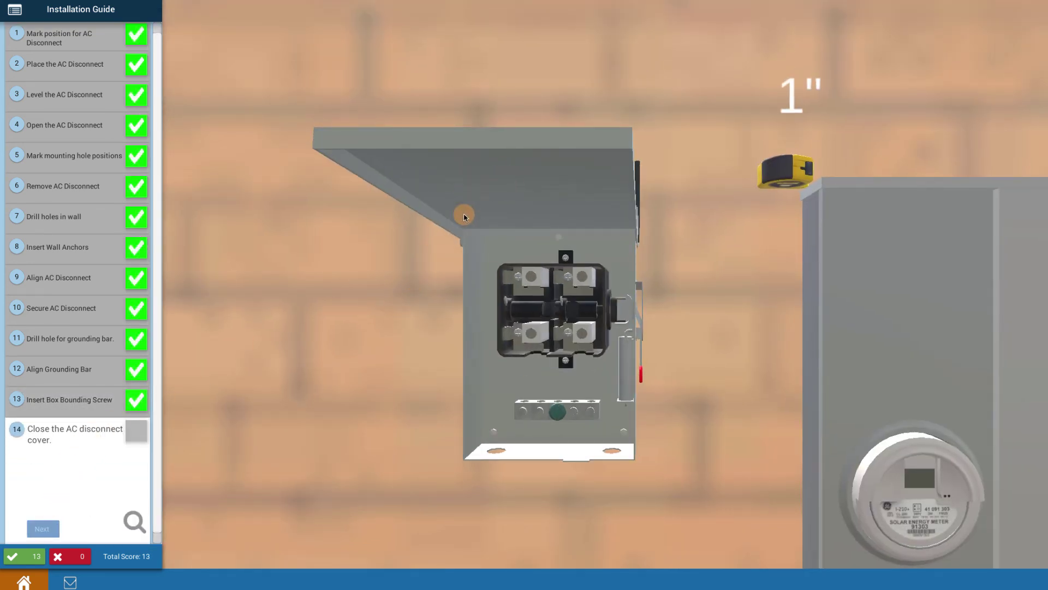
Close the disconnect cover and check off step 14 to reach the congratulations message
left_click(512, 186)
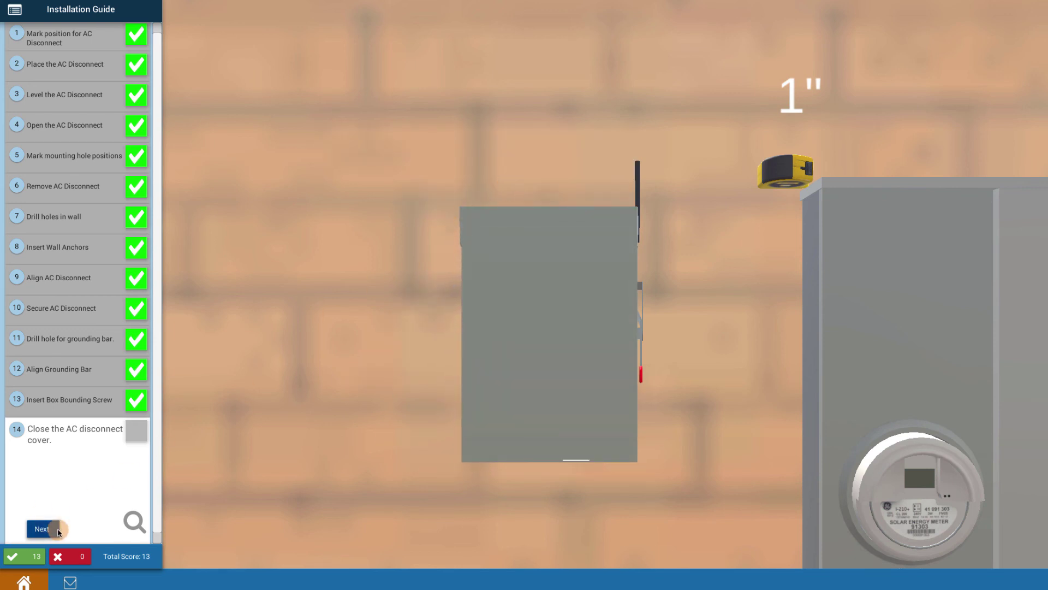
left_click(57, 530)
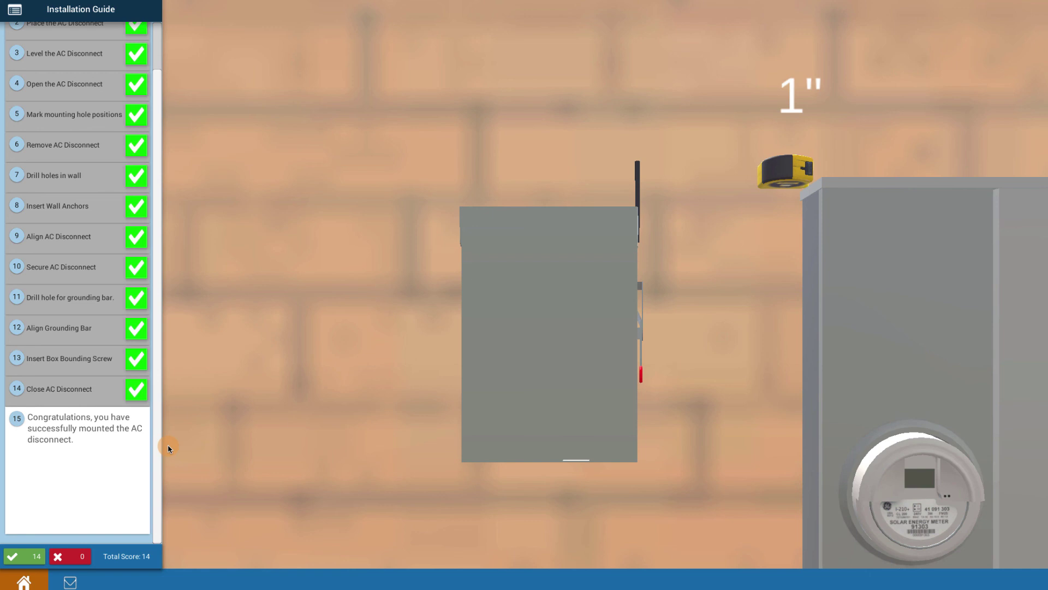